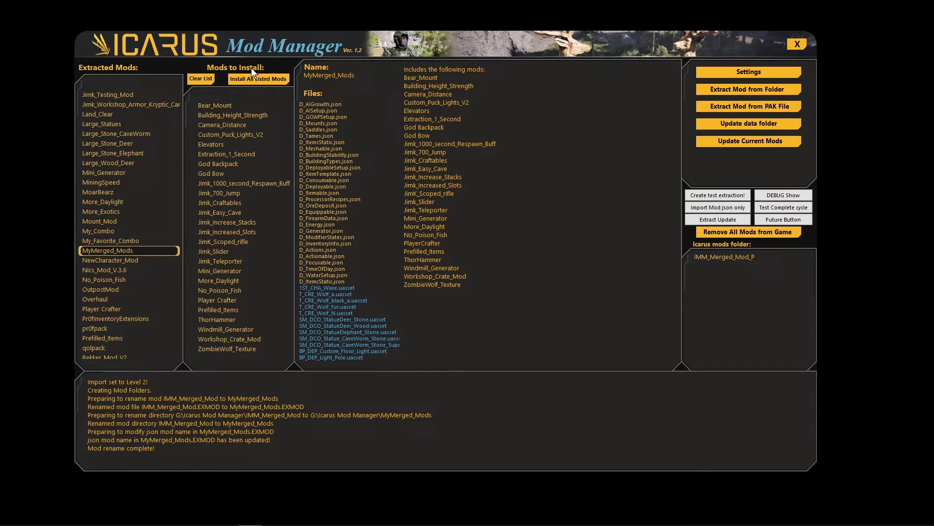
pyautogui.click(97, 261)
pyautogui.click(97, 250)
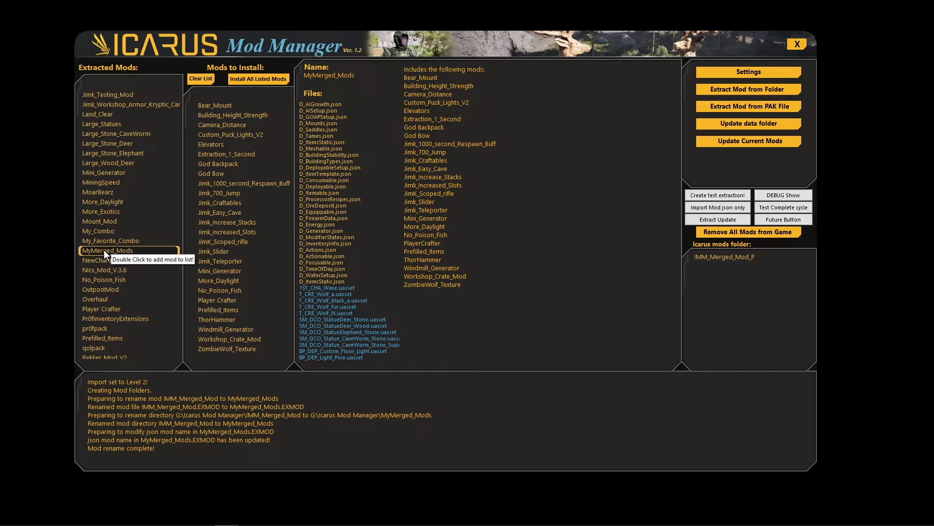
pyautogui.rightClick(226, 197)
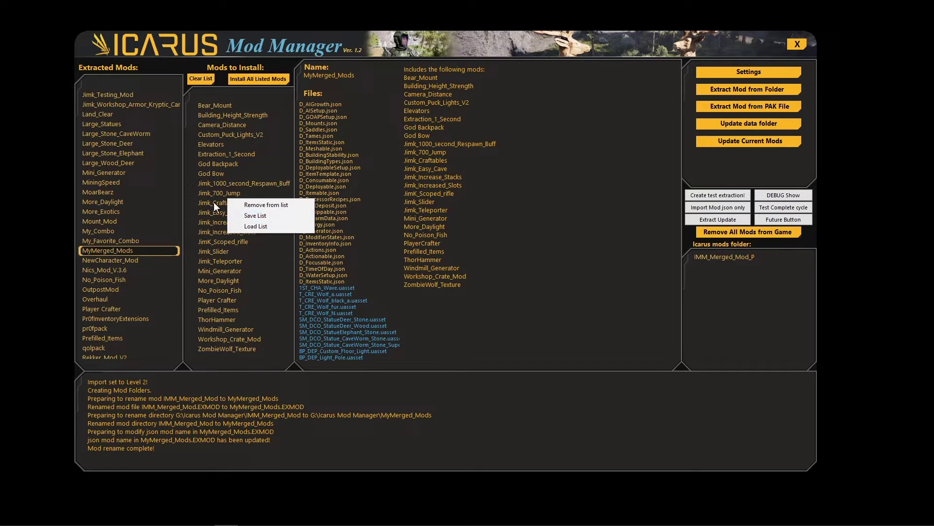
pyautogui.click(212, 154)
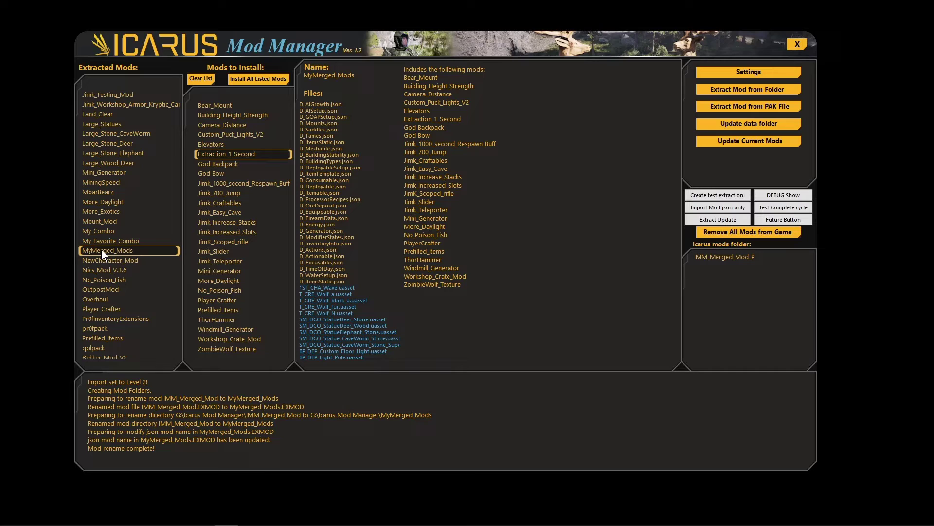
pyautogui.click(228, 213)
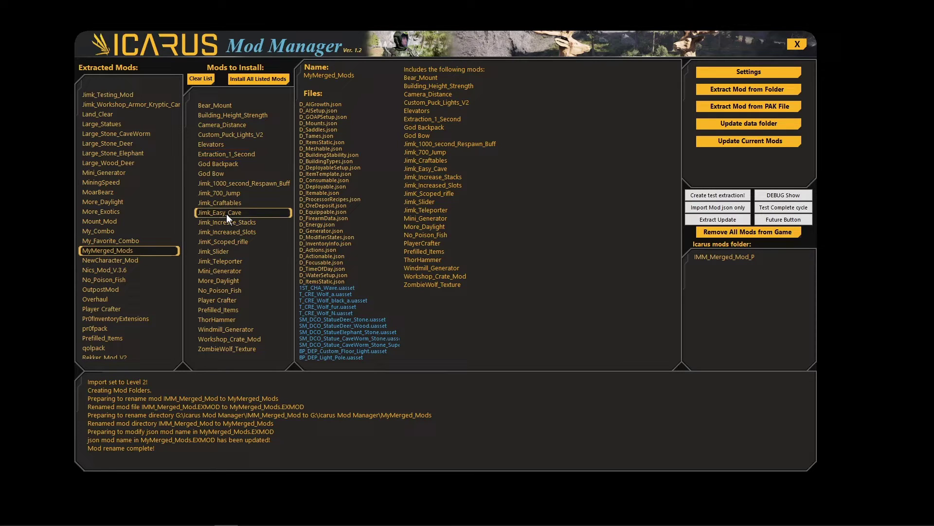
# Save the current Mods to Install list as MyList in the Lists folder.
pyautogui.rightClick(227, 180)
pyautogui.click(259, 202)
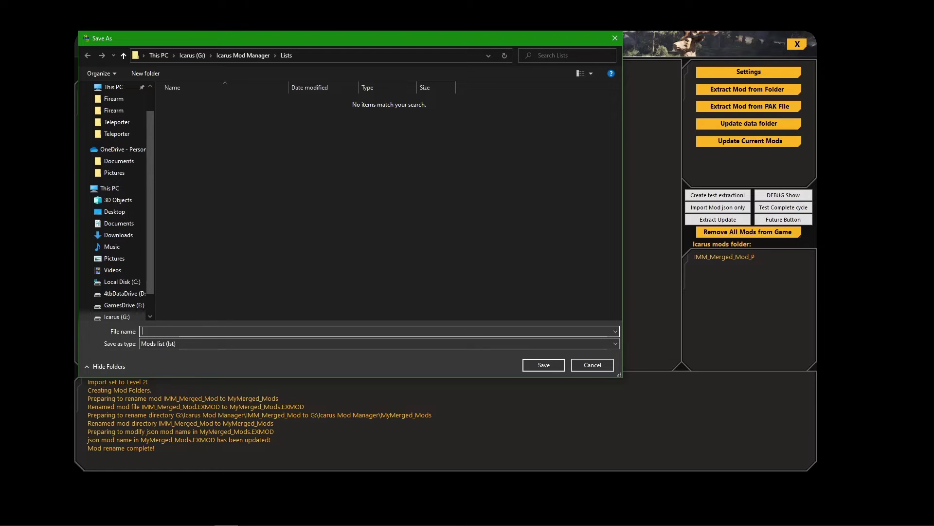
pyautogui.write('My')
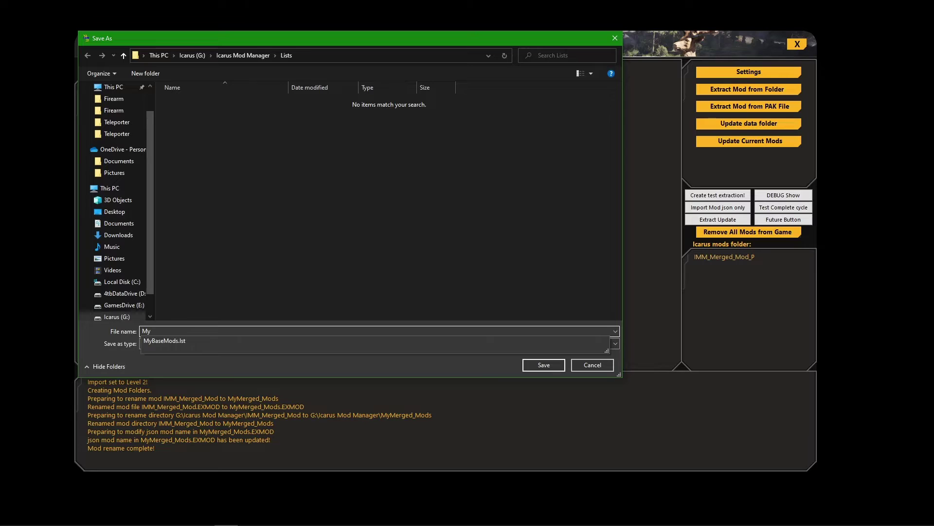
pyautogui.write('List')
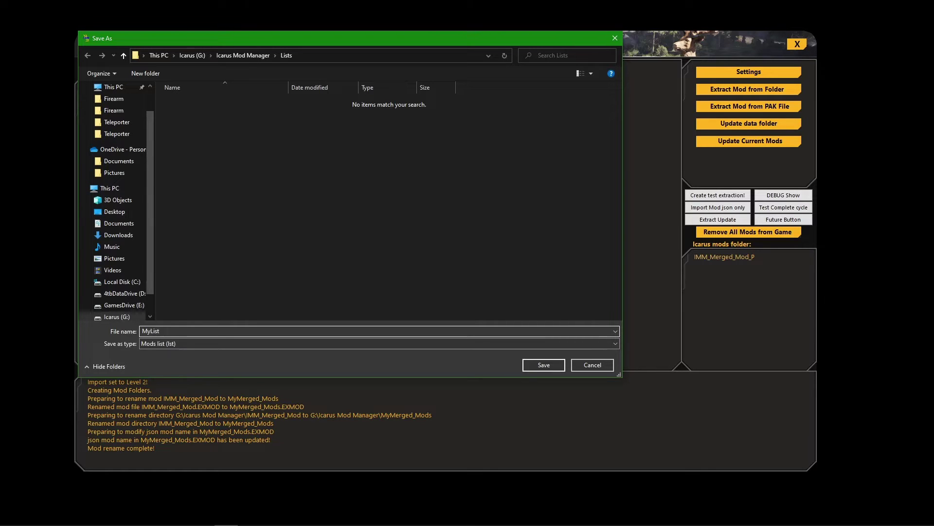
pyautogui.click(547, 364)
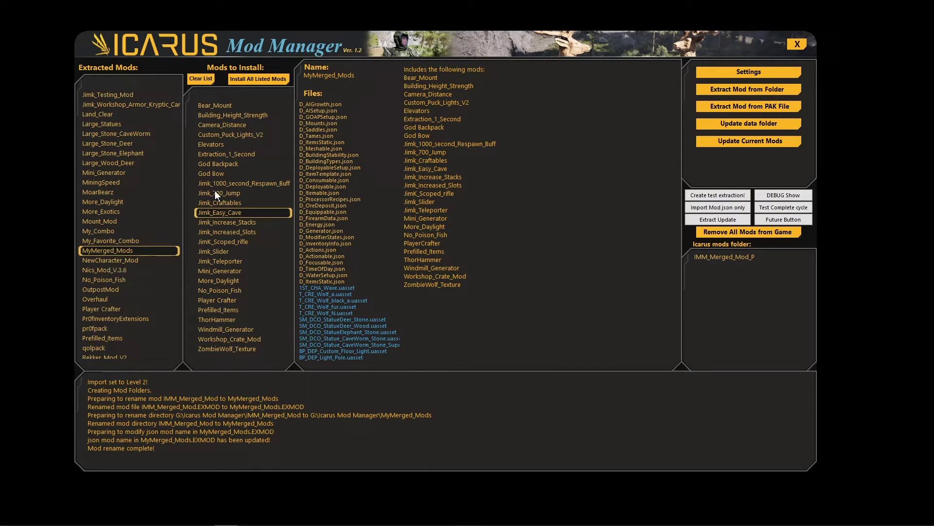
# Clear the Mods to Install list and reload it from the saved MyList.lst file.
pyautogui.click(89, 192)
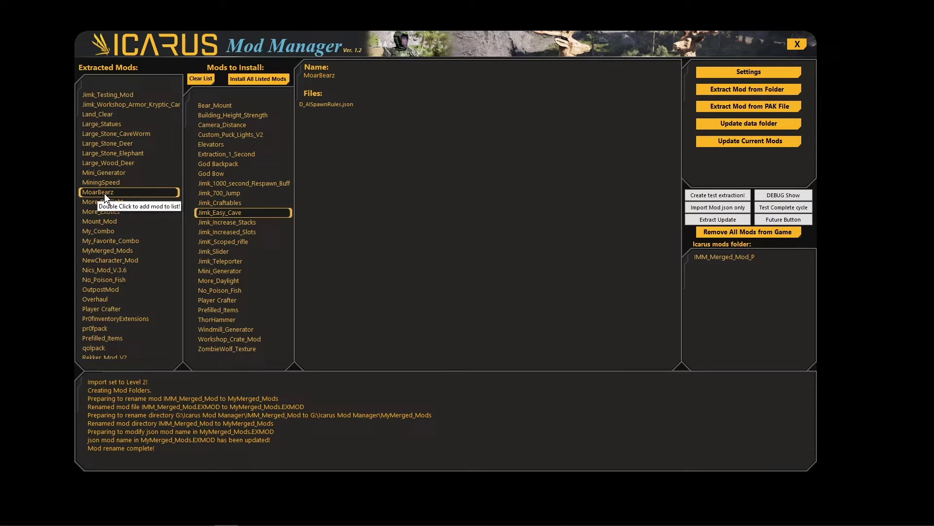
pyautogui.click(202, 80)
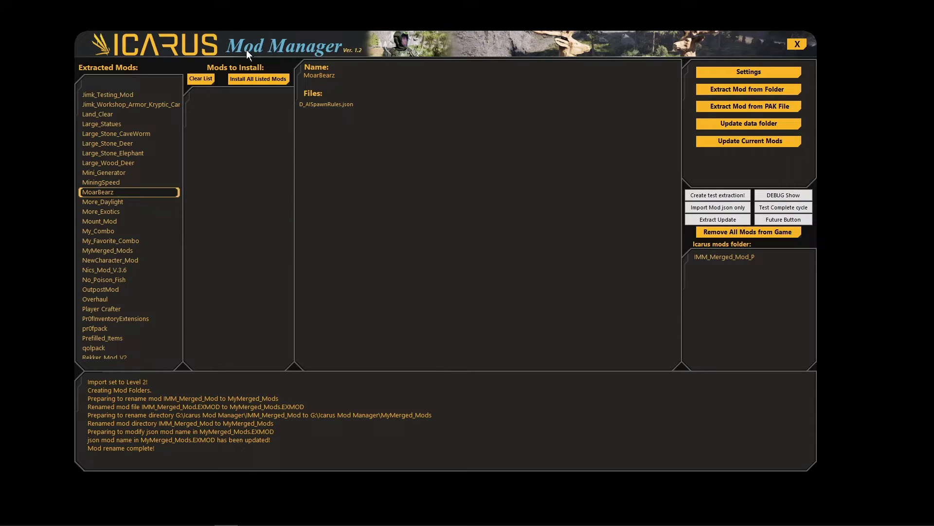
pyautogui.rightClick(233, 164)
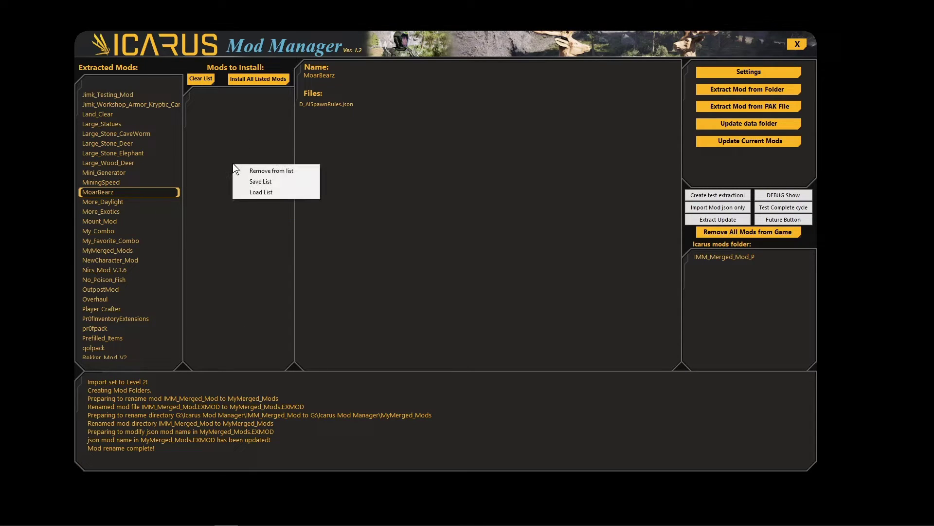
pyautogui.click(261, 192)
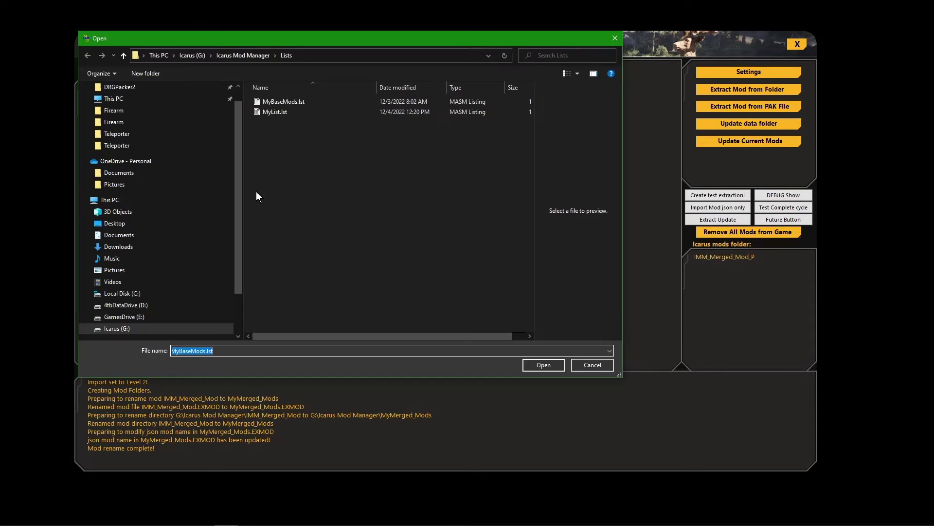
pyautogui.click(273, 112)
pyautogui.doubleClick(273, 111)
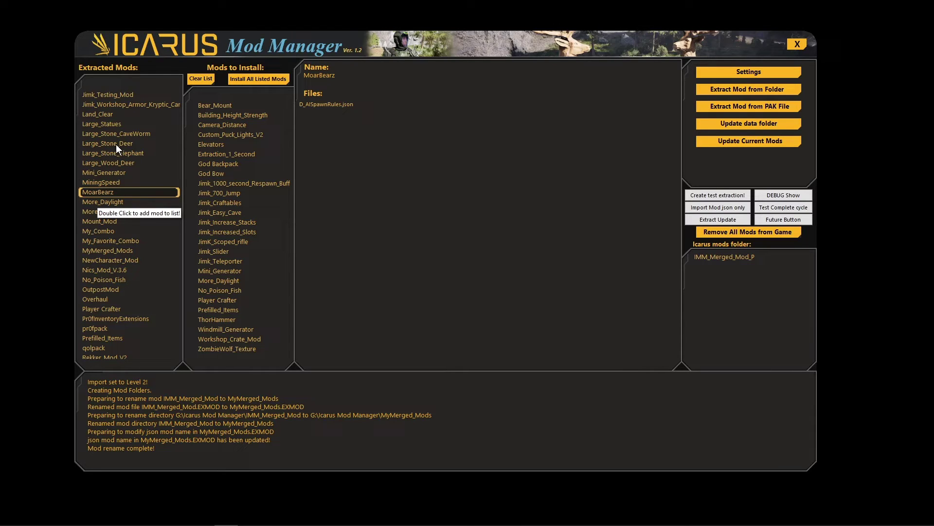
# Install all listed mods into the game and show the details of MyMerged_Mods among the extracted mods.
pyautogui.click(259, 80)
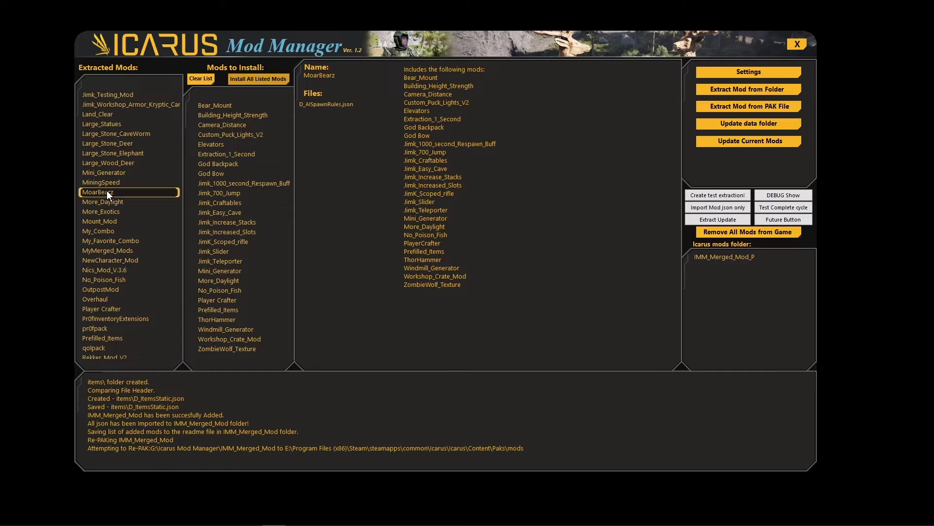
pyautogui.click(104, 251)
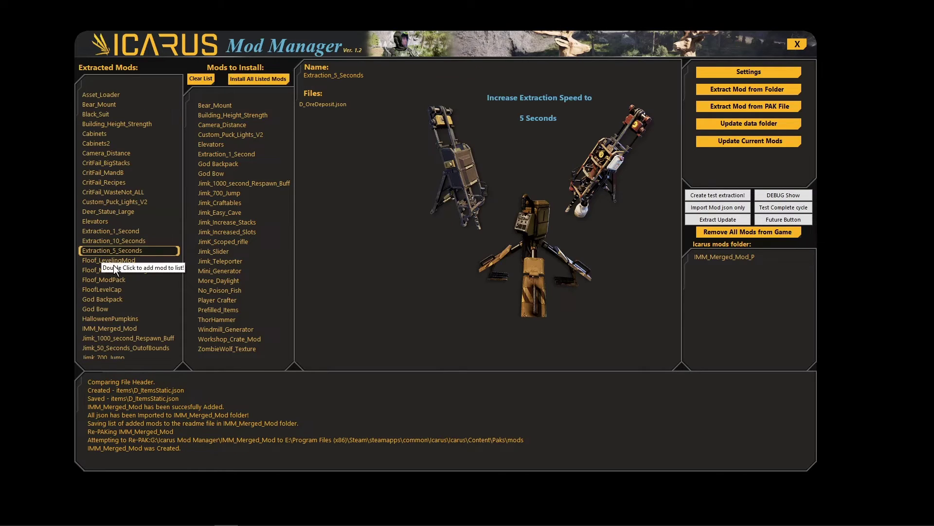
pyautogui.scroll(-8, 114, 270)
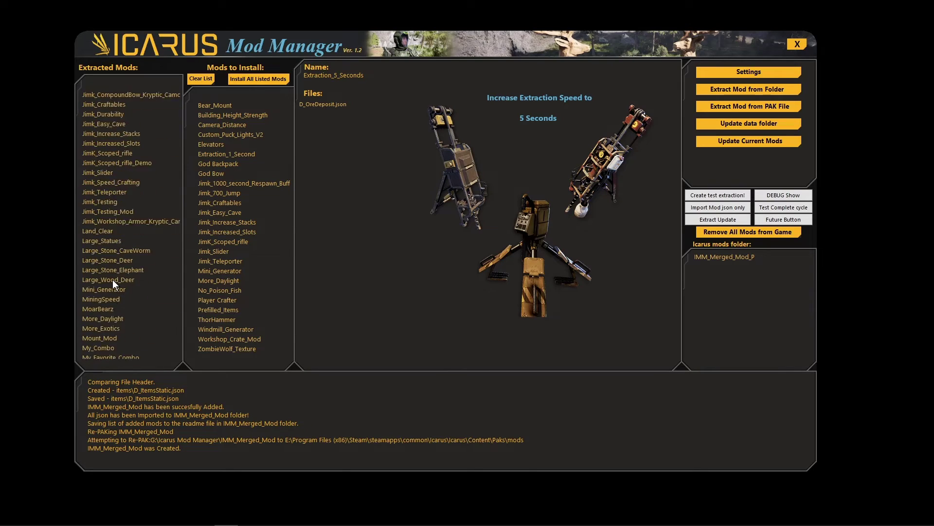
pyautogui.scroll(-6, 112, 280)
pyautogui.scroll(-1, 107, 170)
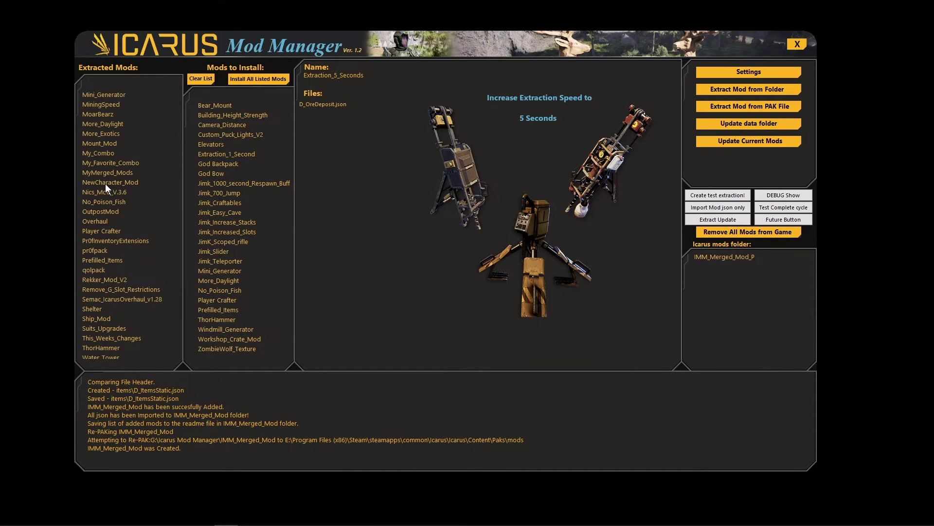
pyautogui.scroll(1, 105, 183)
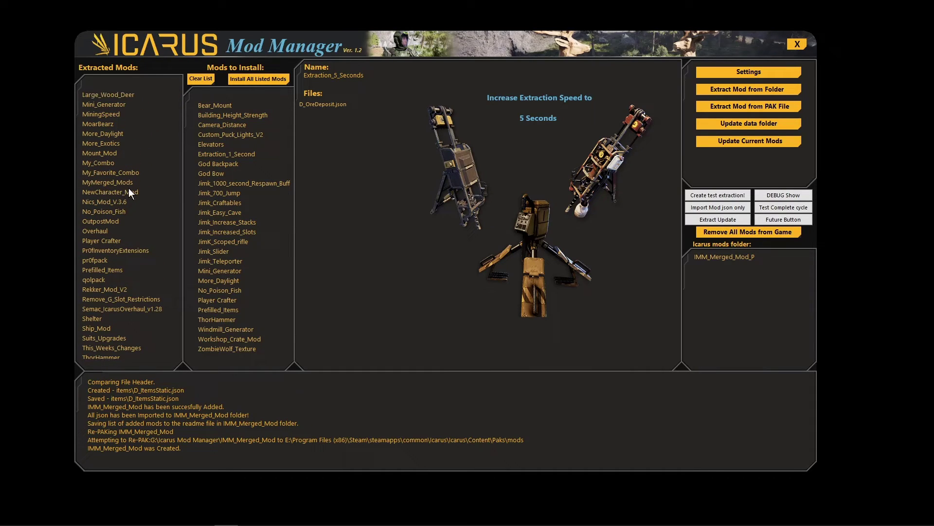
pyautogui.click(93, 182)
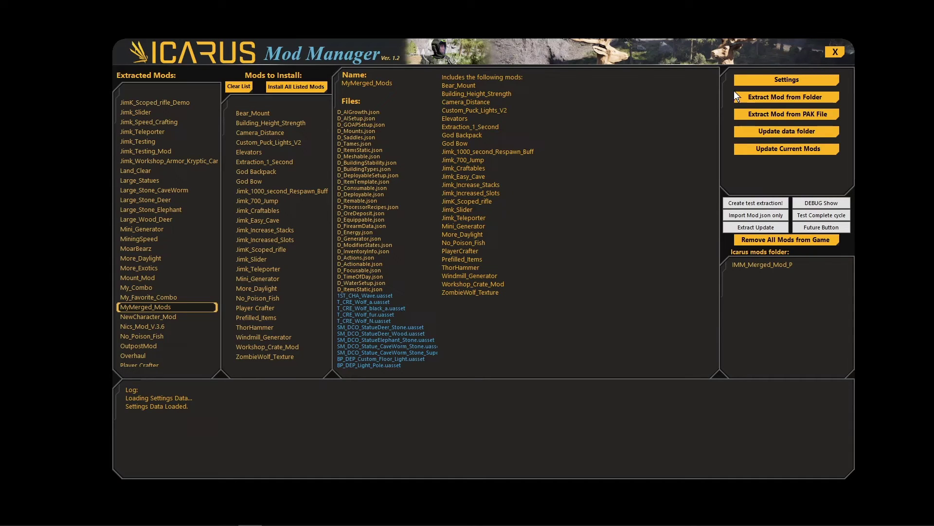
# Enable Extract Changes when Updating in the settings and save them.
pyautogui.click(785, 80)
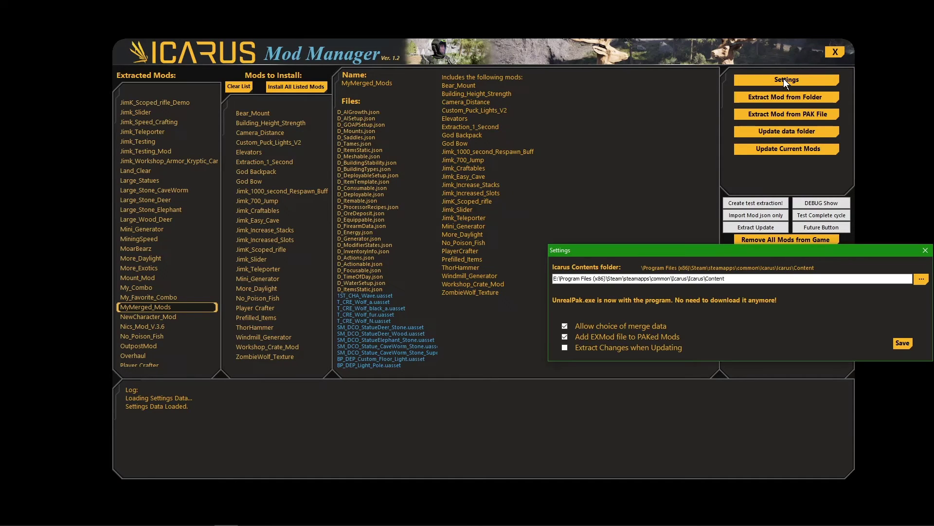
pyautogui.moveTo(711, 253); pyautogui.dragTo(348, 110)
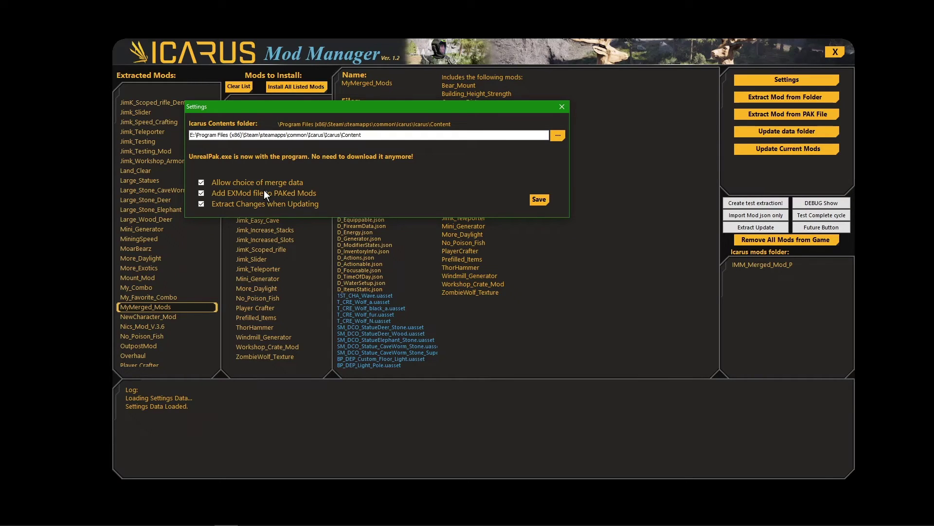
pyautogui.click(538, 200)
pyautogui.click(562, 106)
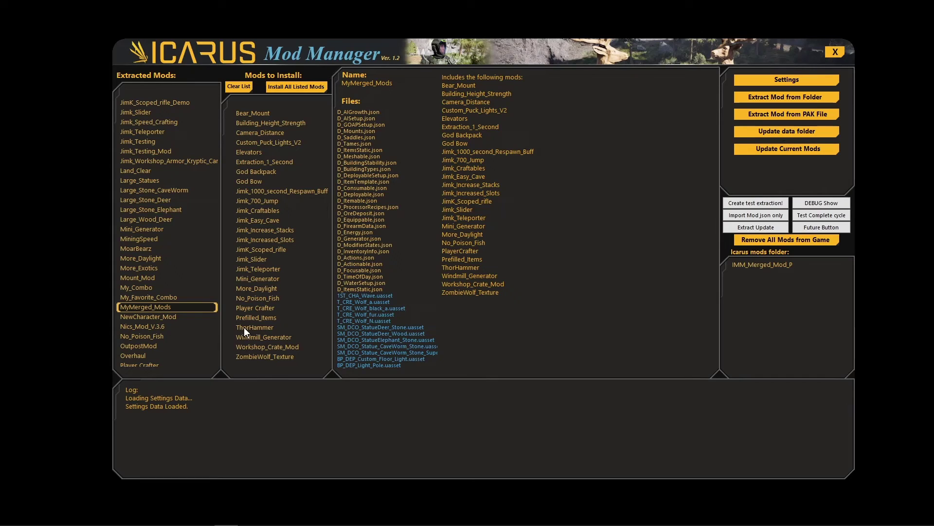
# Open the extracted mod This_Weeks_Changes for editing in the EXMod Editor.
pyautogui.scroll(-7, 169, 290)
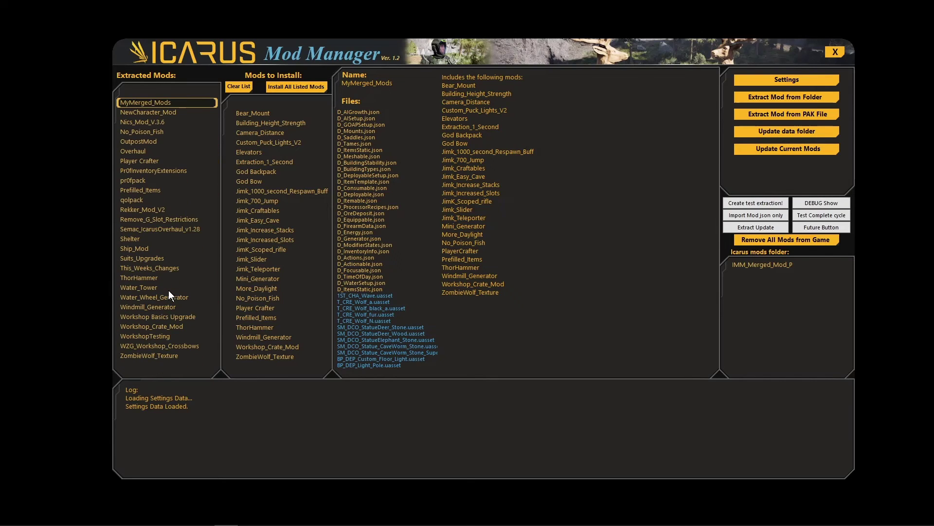
pyautogui.scroll(1, 167, 291)
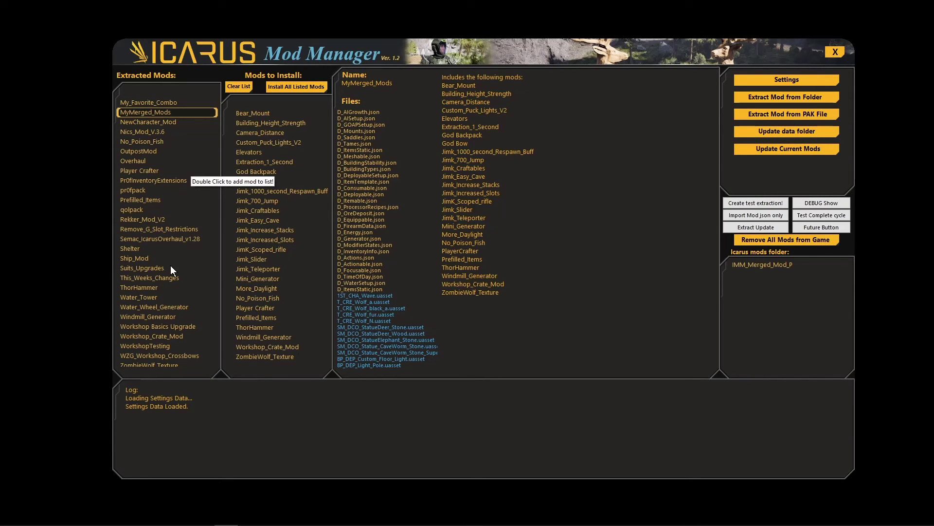
pyautogui.click(139, 277)
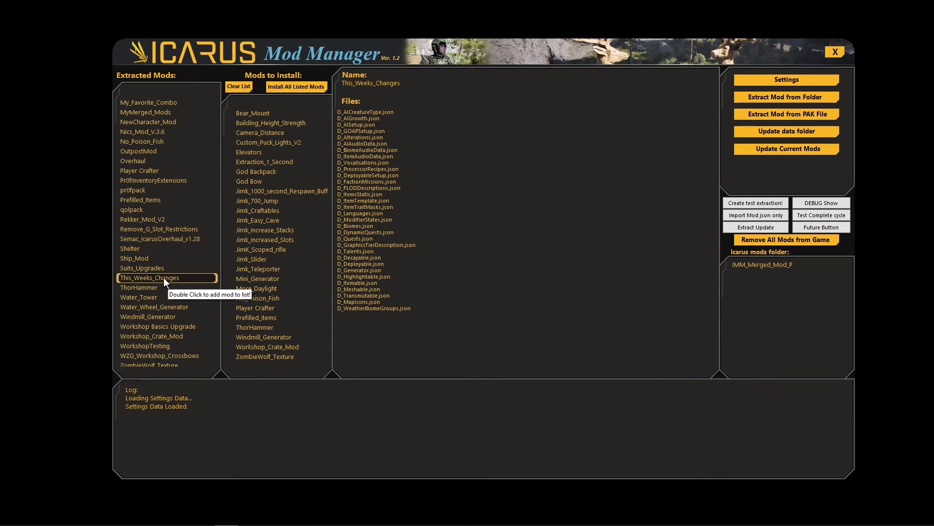
pyautogui.rightClick(153, 279)
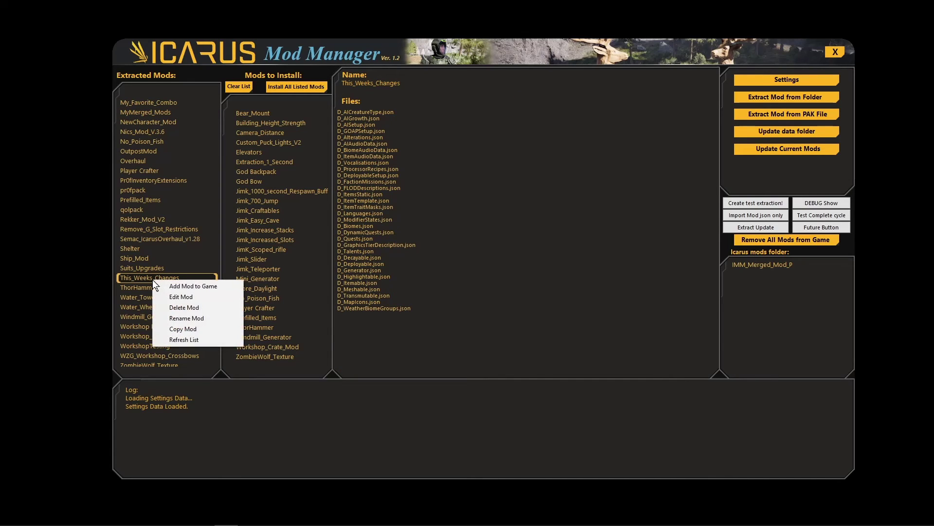
pyautogui.click(186, 297)
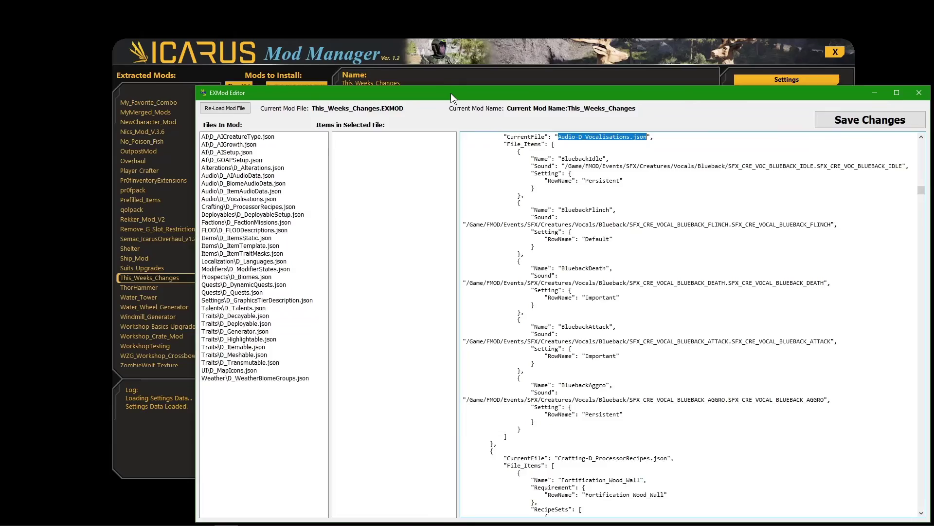
pyautogui.moveTo(455, 96); pyautogui.dragTo(353, 46)
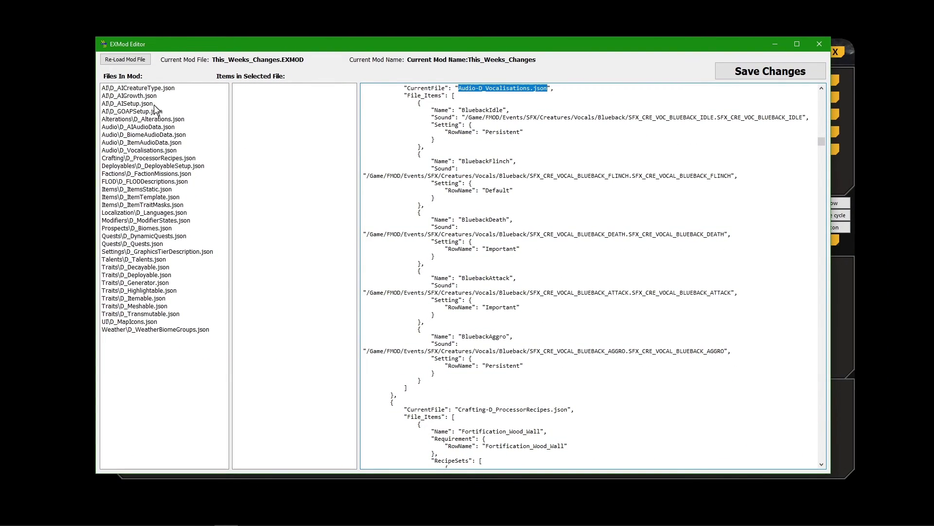
# Examine the items of the mod's files from D_AICreatureType.json through the alterations, audio, D_ProcessorRecipes.json and D_FLODDescriptions.json.
pyautogui.click(147, 88)
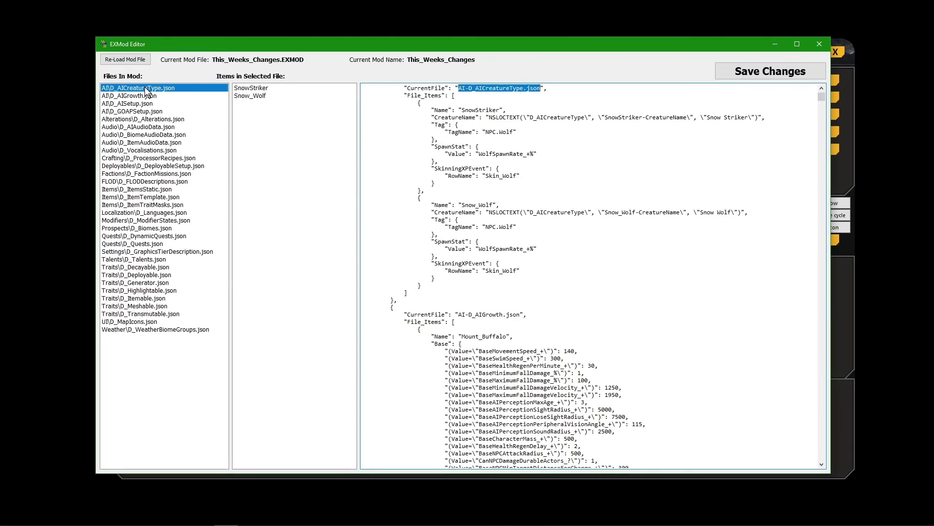
pyautogui.click(137, 119)
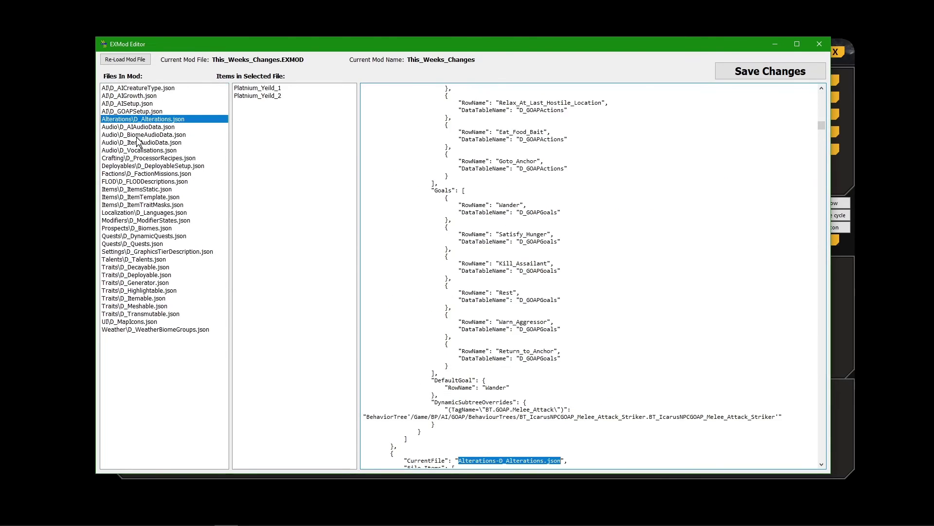
pyautogui.click(139, 134)
pyautogui.click(141, 142)
pyautogui.click(142, 160)
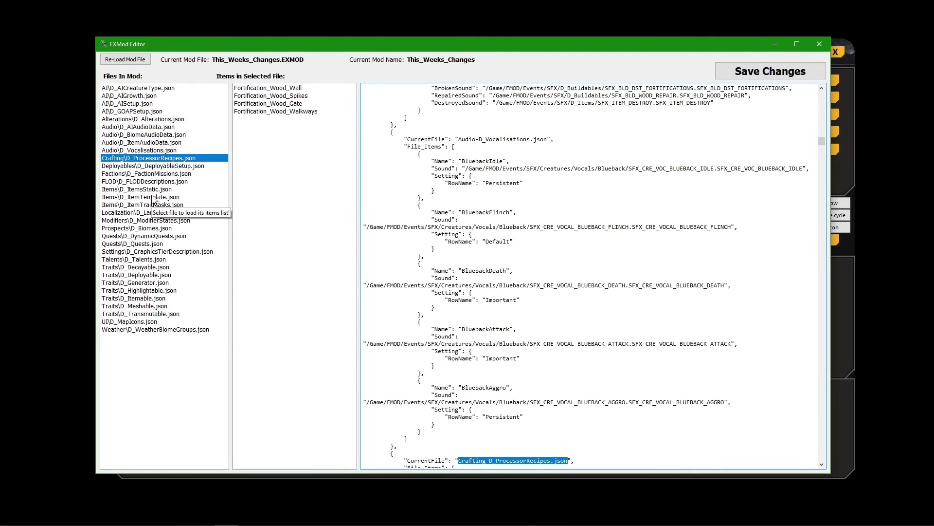
pyautogui.click(153, 182)
# Examine the item list and JSON entries of D_ItemsStatic.json.
pyautogui.click(152, 190)
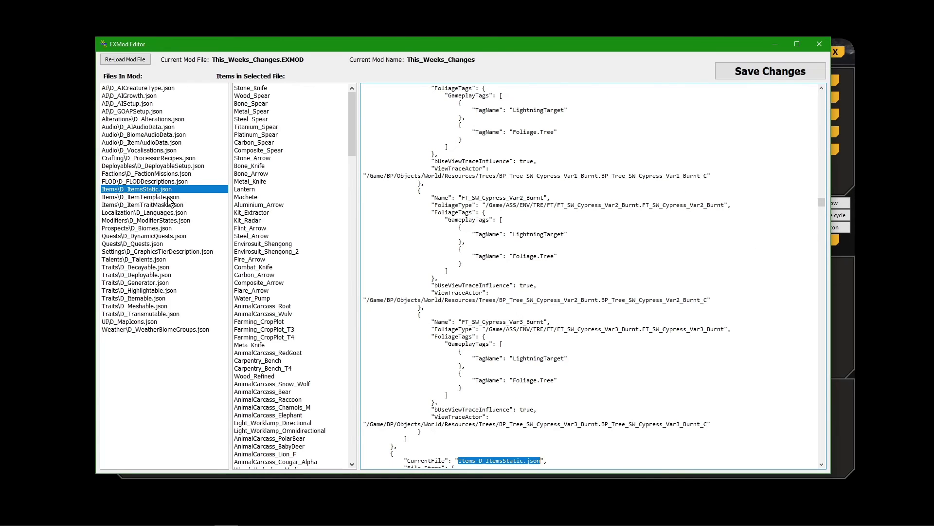
pyautogui.scroll(-20, 315, 219)
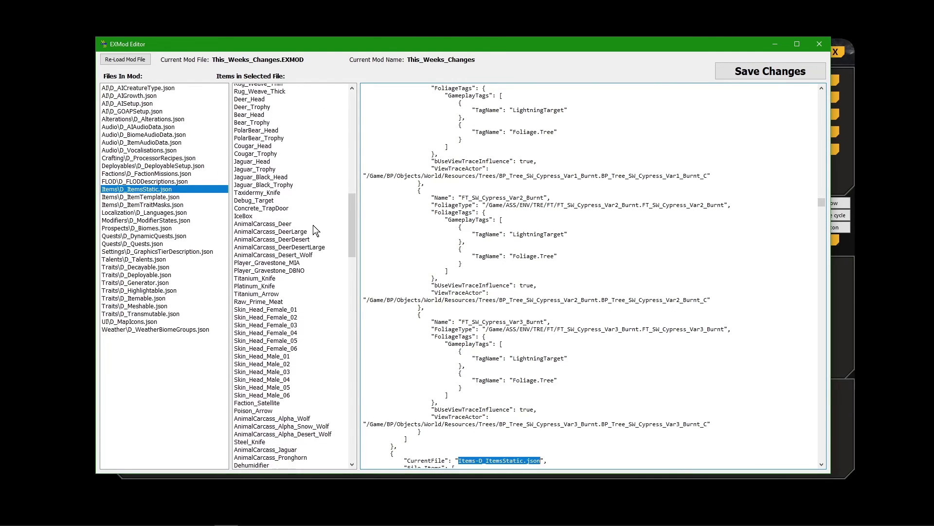
pyautogui.scroll(-15, 314, 224)
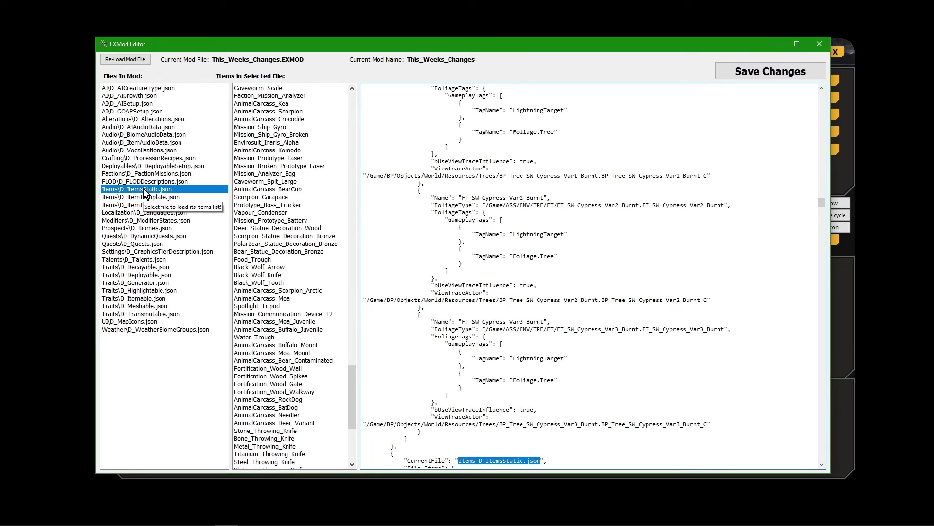
pyautogui.scroll(-10, 487, 272)
pyautogui.scroll(-8, 591, 276)
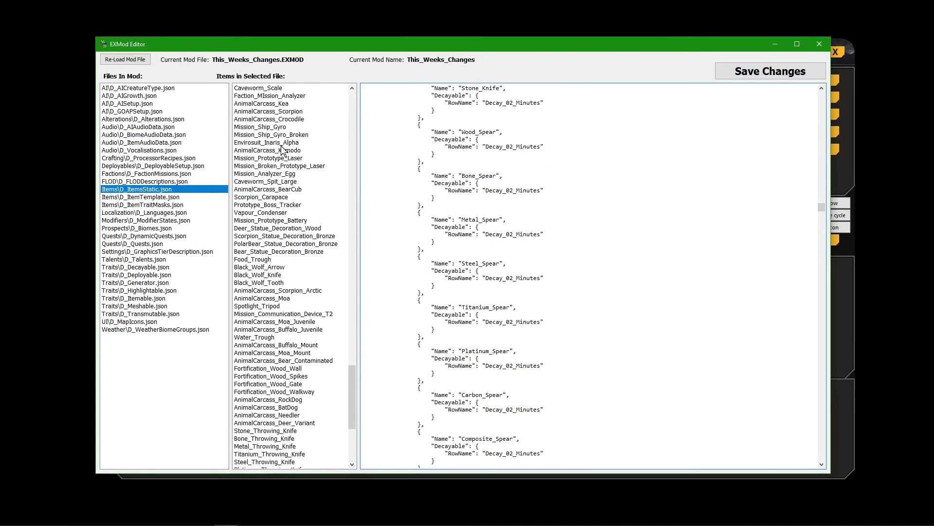
# Examine the Decayable entries of D_ItemsStatic.json from the spears through the animal carcasses and jaguar trophies.
pyautogui.scroll(-4, 591, 276)
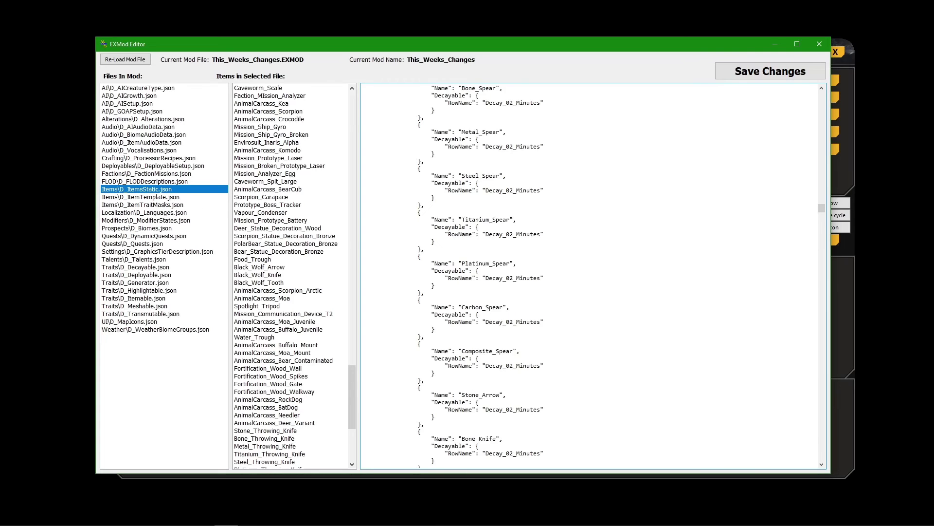
pyautogui.scroll(-15, 591, 276)
pyautogui.scroll(-20, 592, 276)
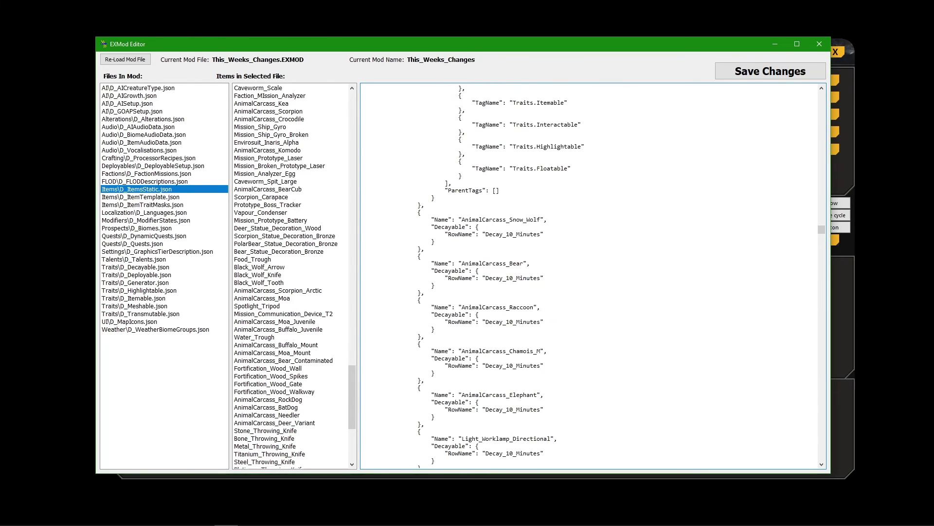
pyautogui.scroll(-15, 591, 276)
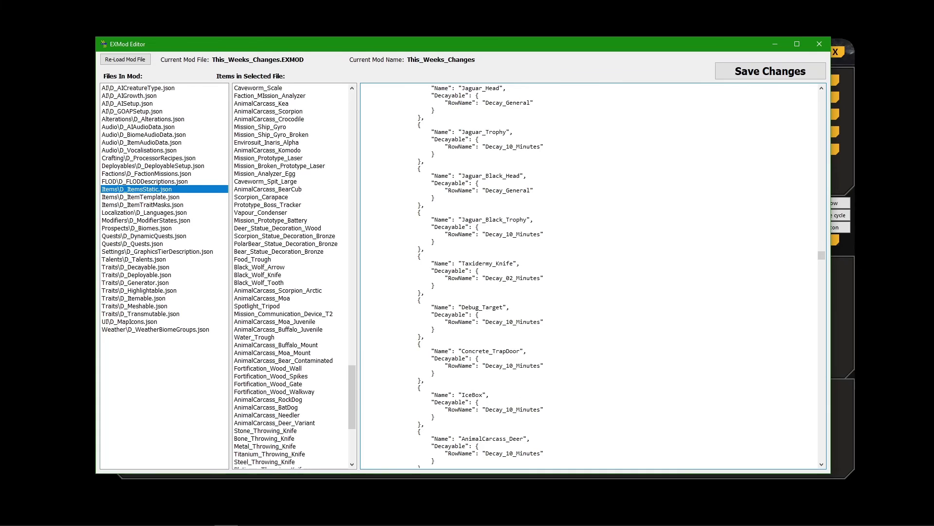
# Examine the mod's remaining files from D_ItemTemplate.json through D_Biomes.json and the traits to D_MapIcons.json, and close the EXMod Editor.
pyautogui.click(181, 197)
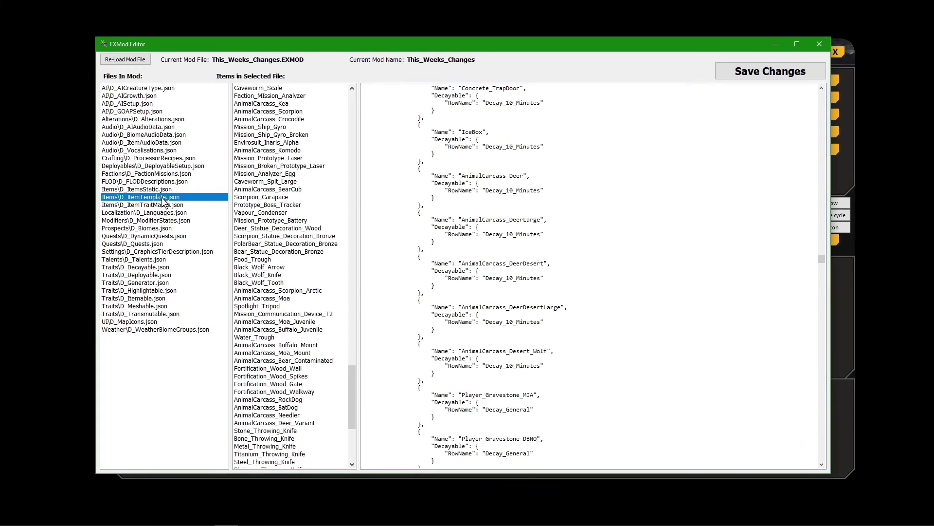
pyautogui.click(147, 213)
pyautogui.click(151, 228)
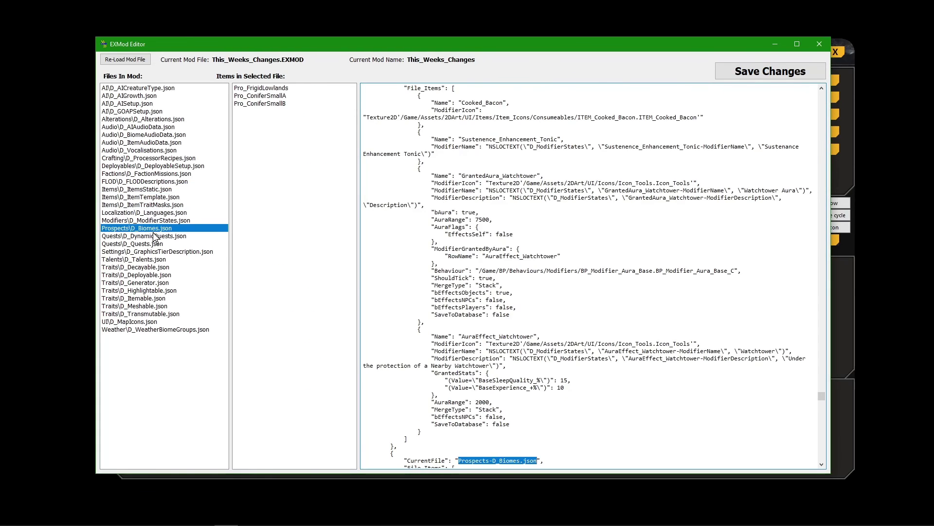
pyautogui.click(165, 268)
pyautogui.click(164, 275)
pyautogui.click(161, 282)
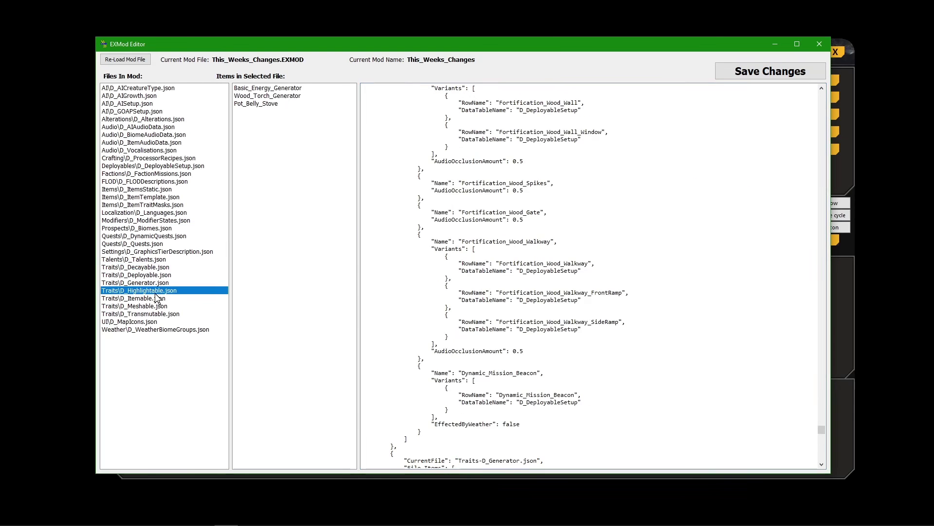
pyautogui.click(161, 306)
pyautogui.click(164, 322)
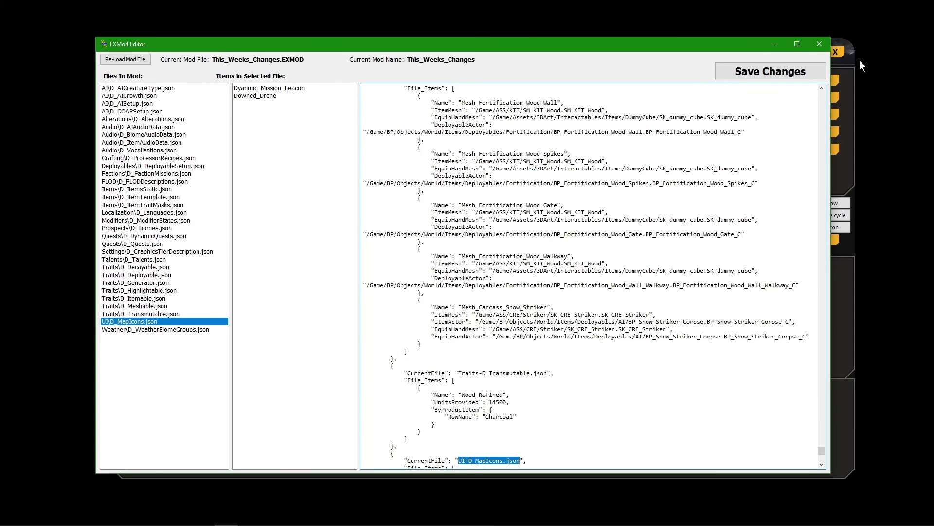
pyautogui.click(818, 44)
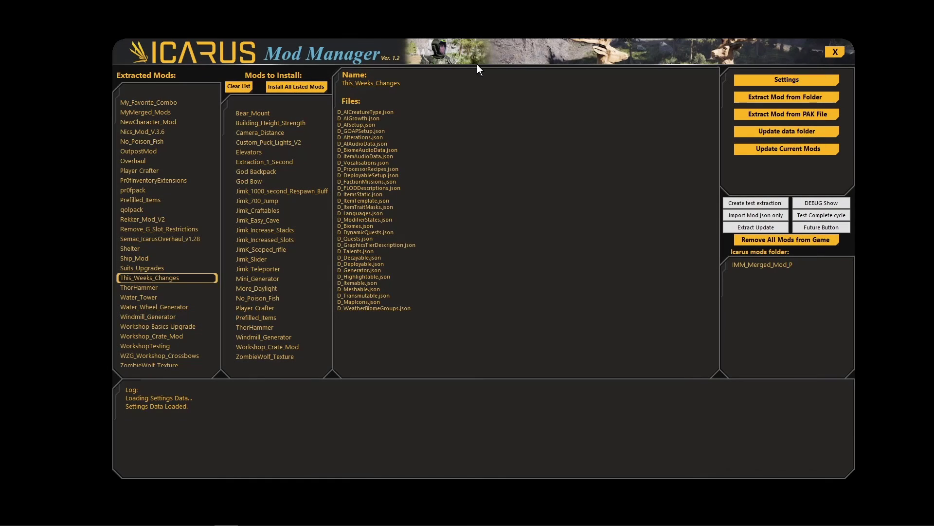